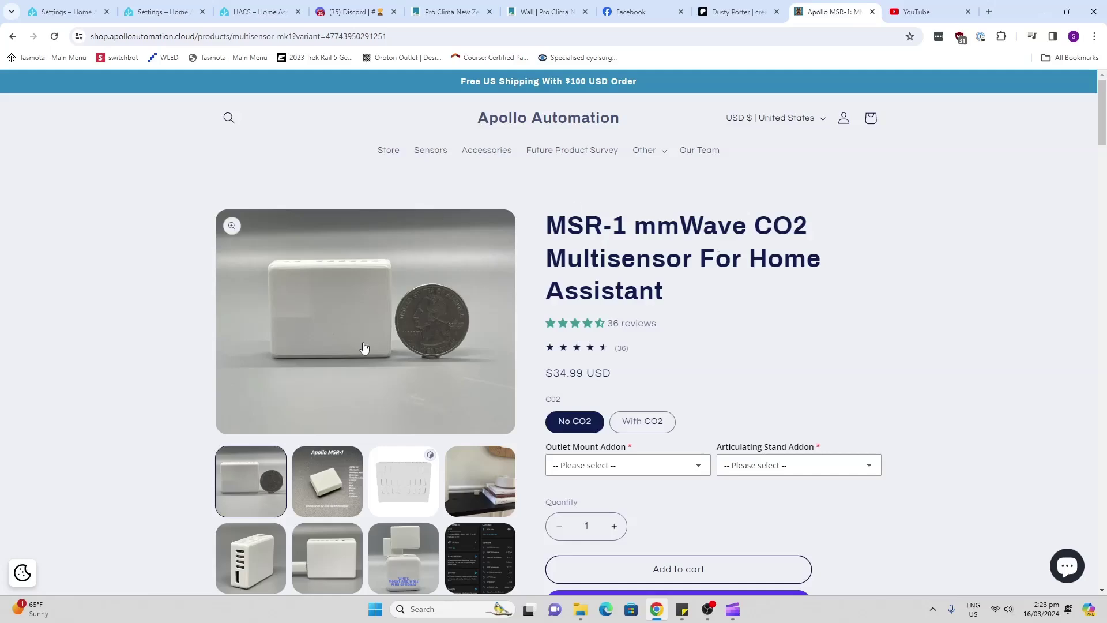
# - Read through the MSR-1 multisensor's product description, covering each included sensor, the exposed GPIO, box contents and optional extras
pyautogui.scroll(-8, 365, 352)
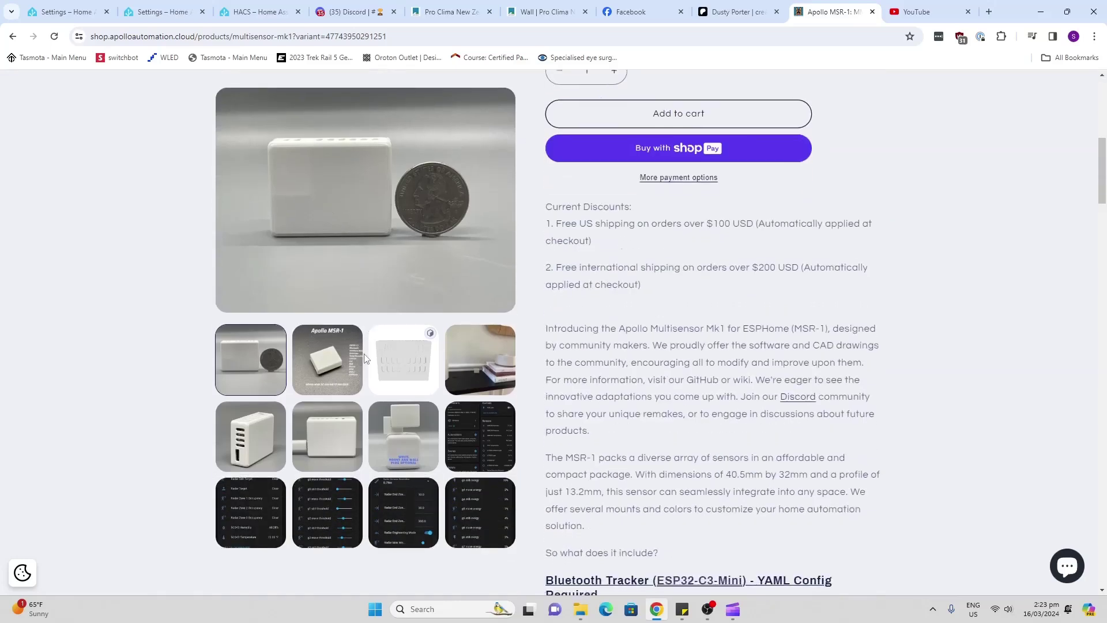
pyautogui.scroll(-6, 364, 358)
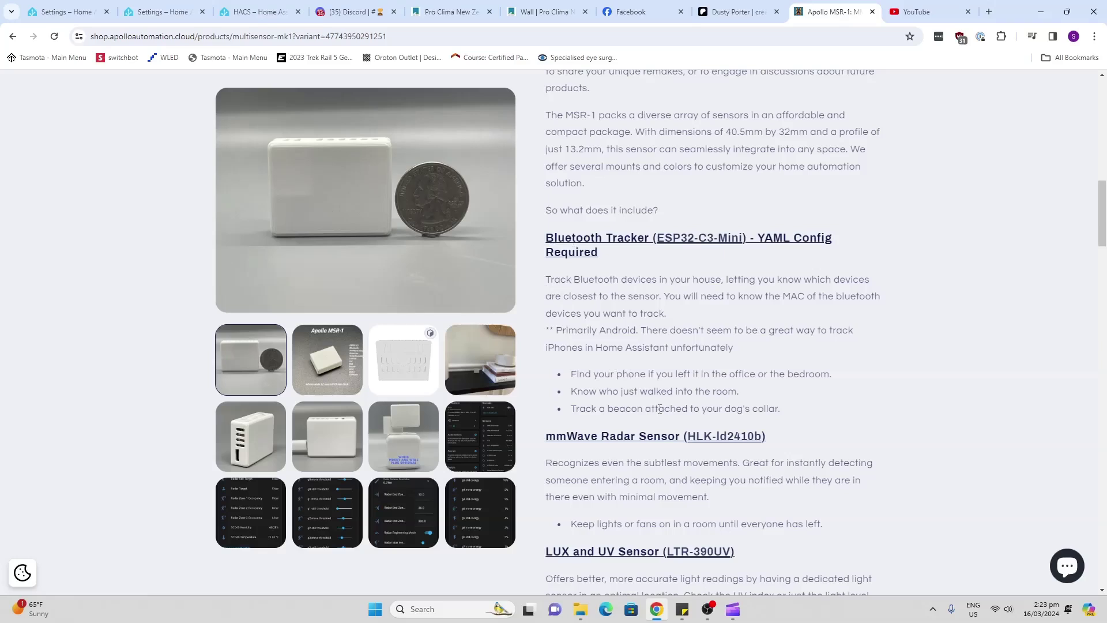
pyautogui.scroll(-2, 661, 408)
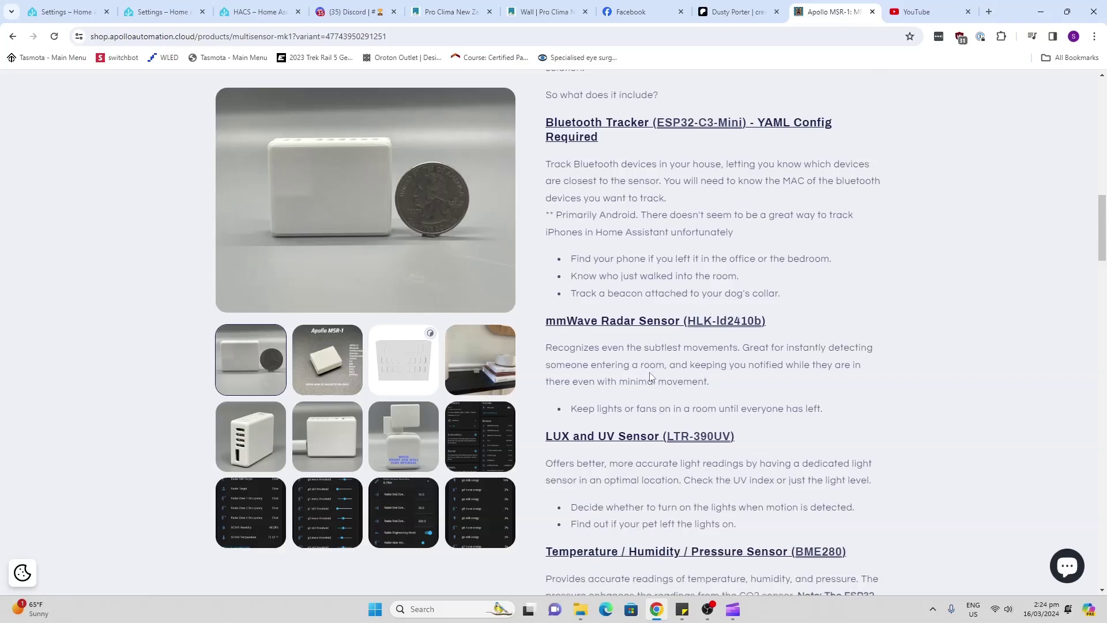
pyautogui.scroll(-1, 650, 376)
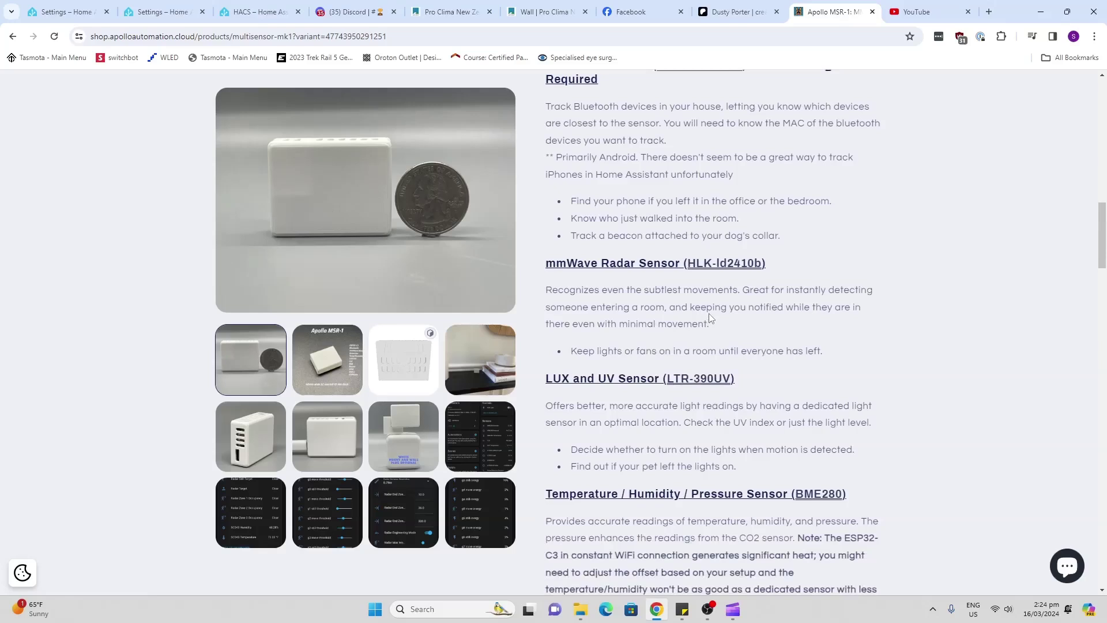
pyautogui.scroll(-2, 663, 305)
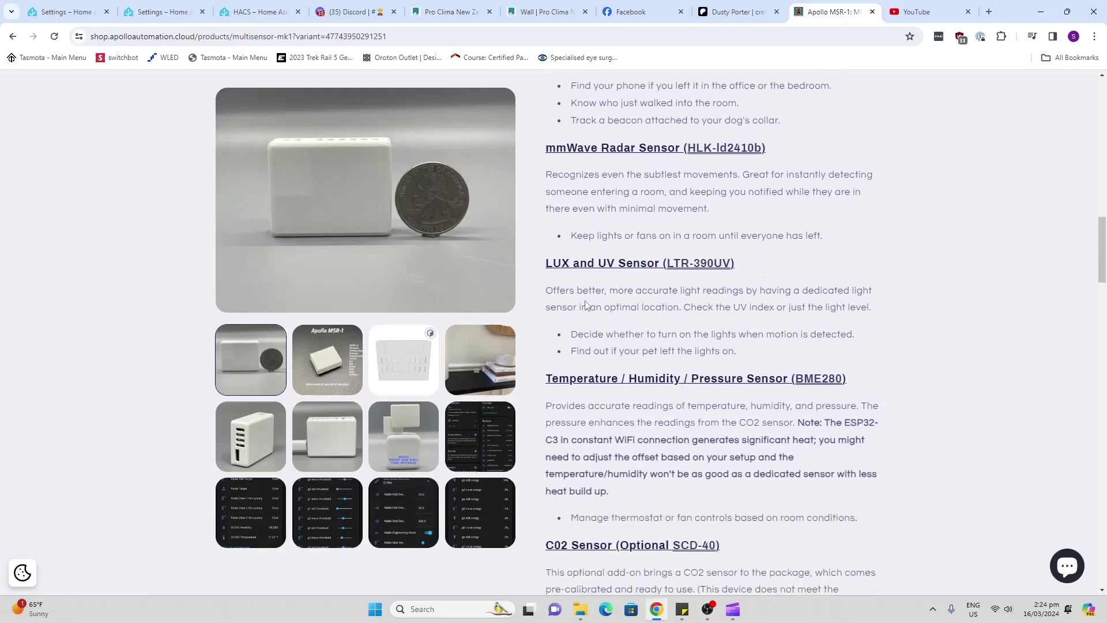
pyautogui.scroll(-3, 586, 305)
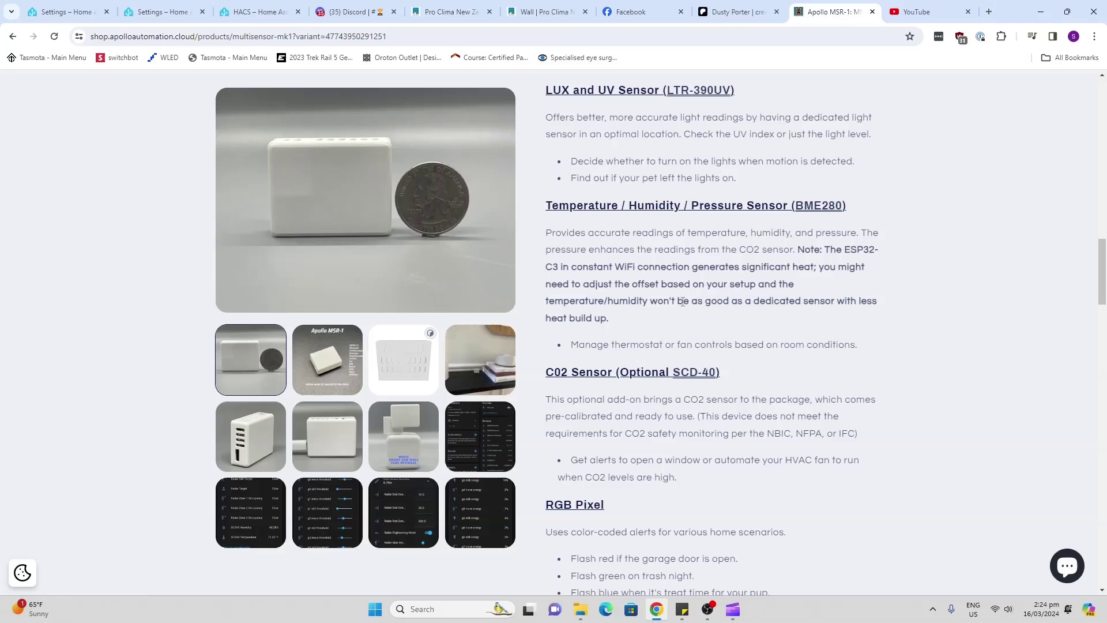
pyautogui.scroll(-3, 682, 301)
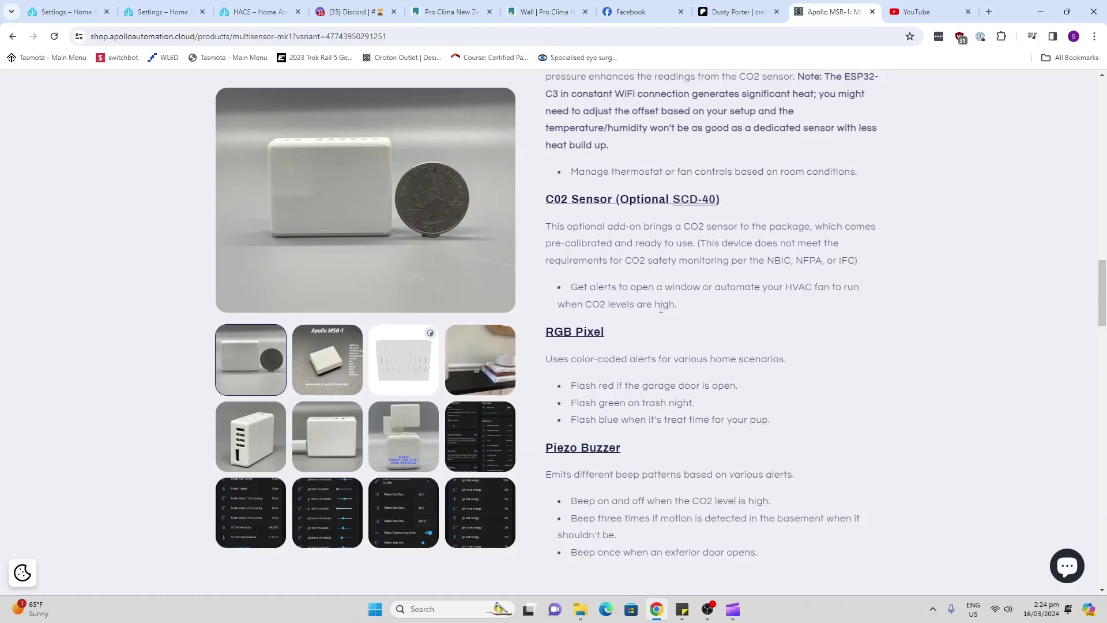
pyautogui.scroll(-1, 661, 308)
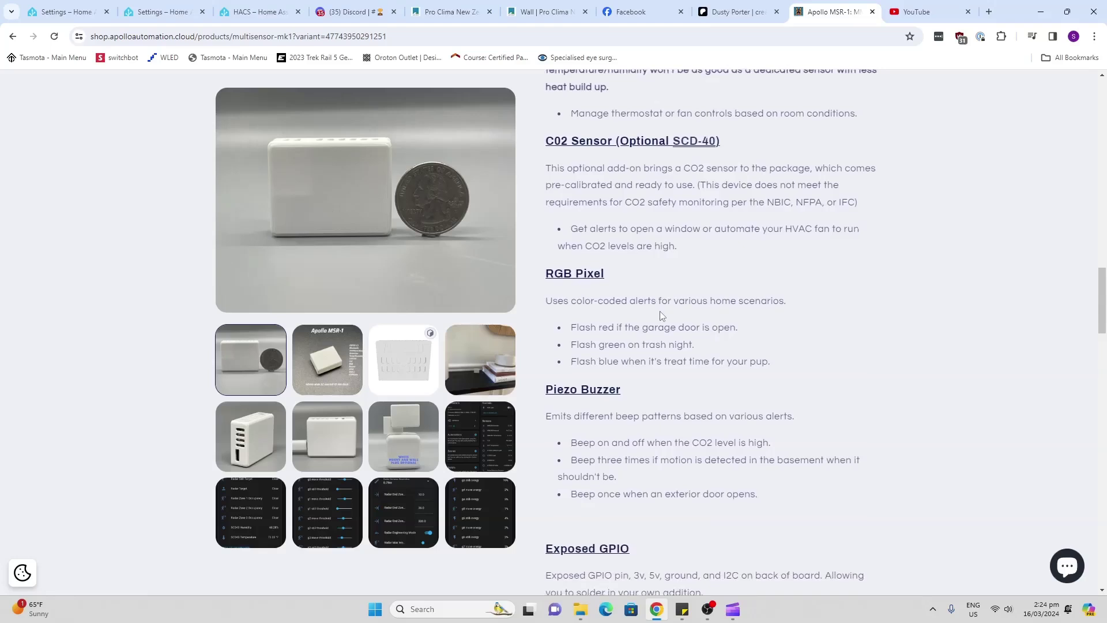
pyautogui.scroll(-1, 661, 314)
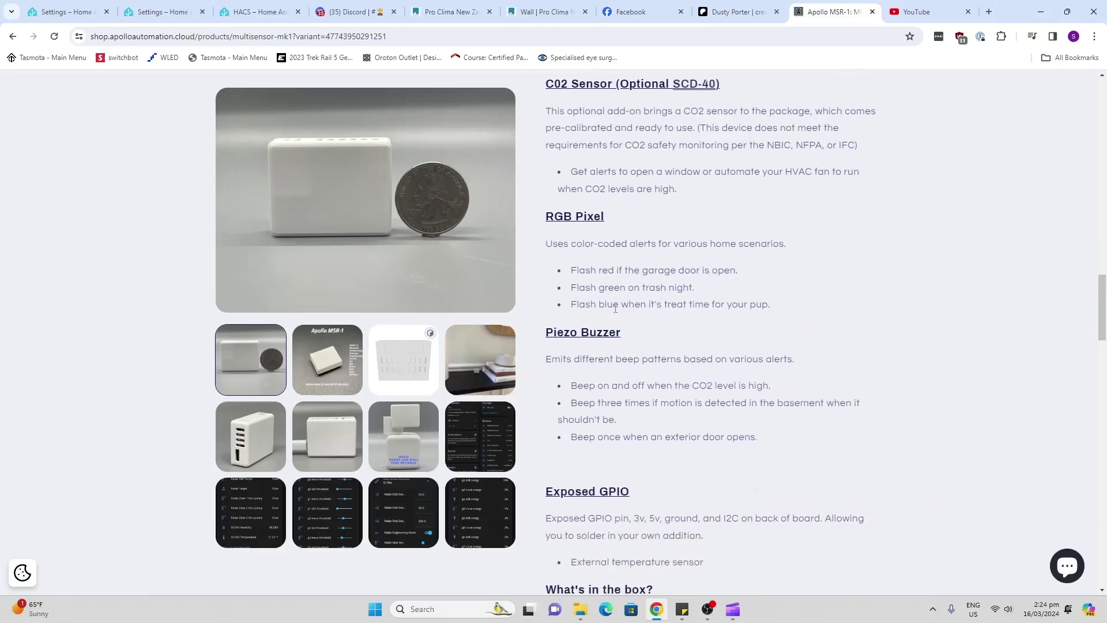
pyautogui.scroll(-2, 620, 290)
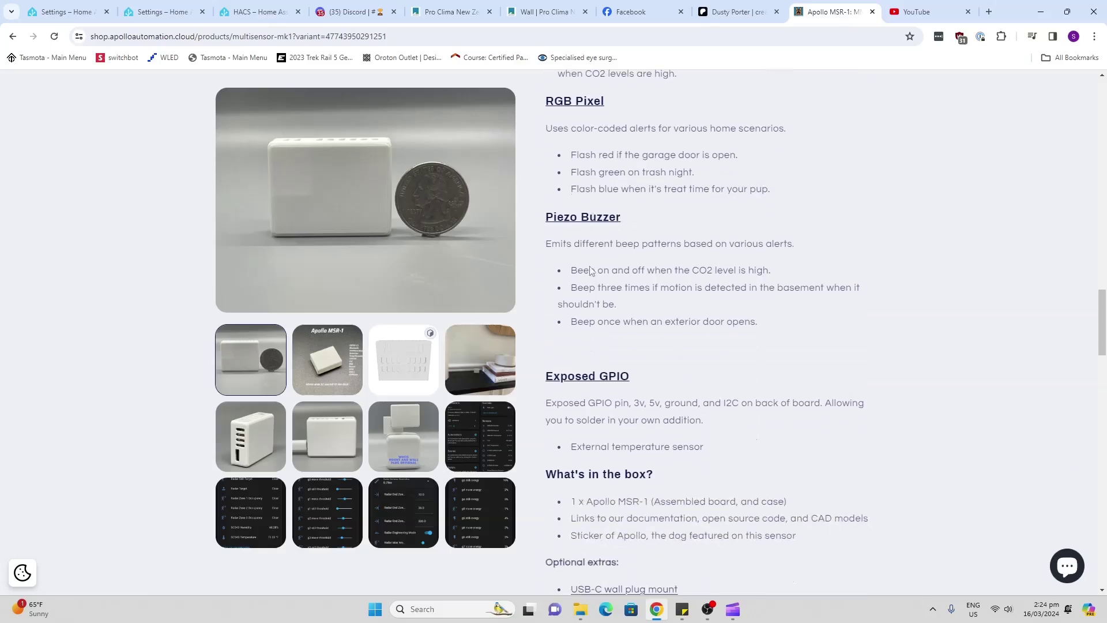
pyautogui.scroll(-4, 588, 296)
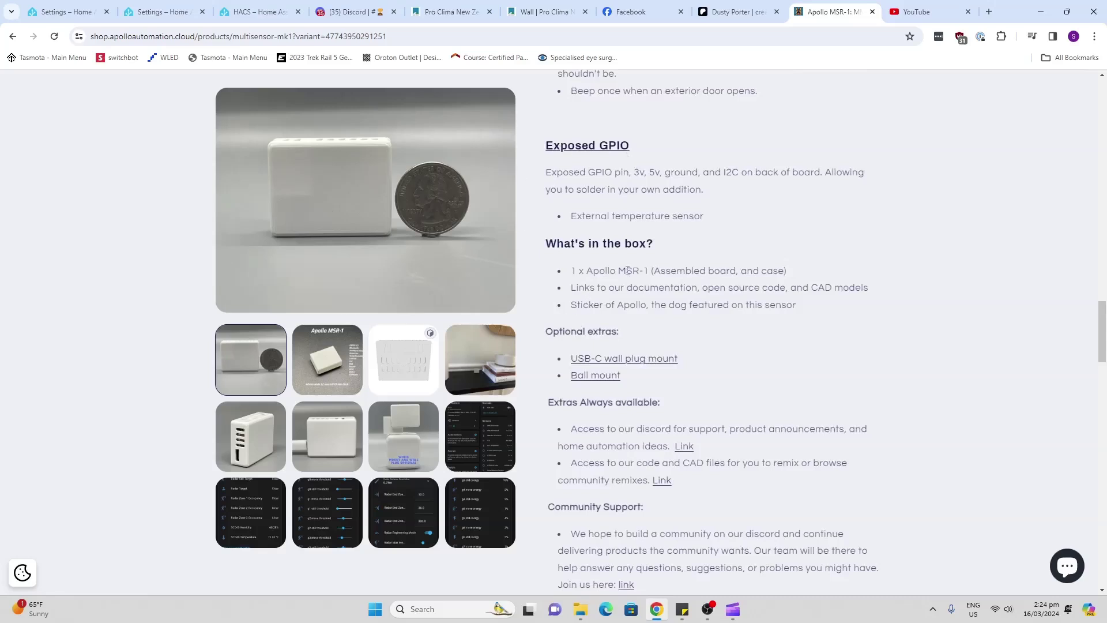
pyautogui.scroll(-1, 627, 270)
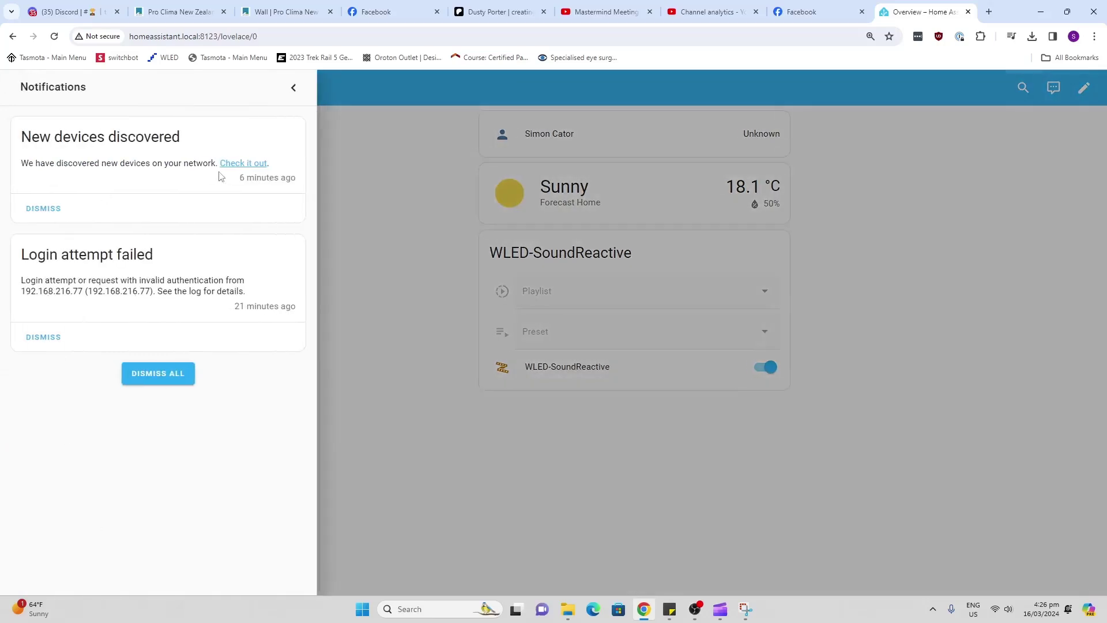
# - In Home Assistant, open the newly discovered devices and add the Apollo Multisensor Mk1 (MSR-1) 84fb84 ESPHome node
pyautogui.click(239, 164)
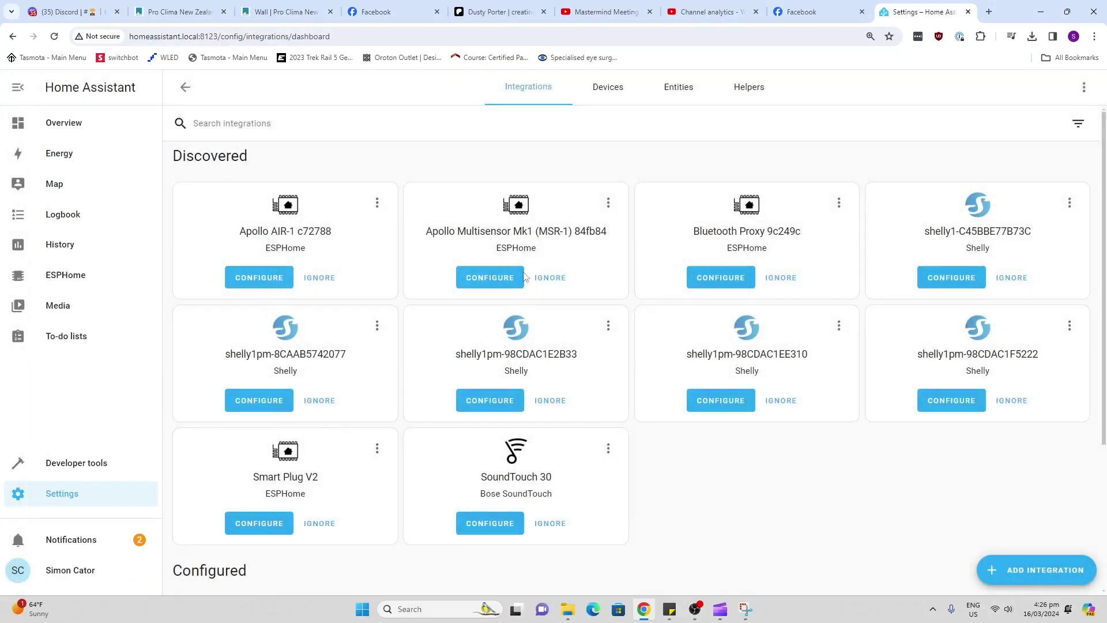
pyautogui.click(503, 278)
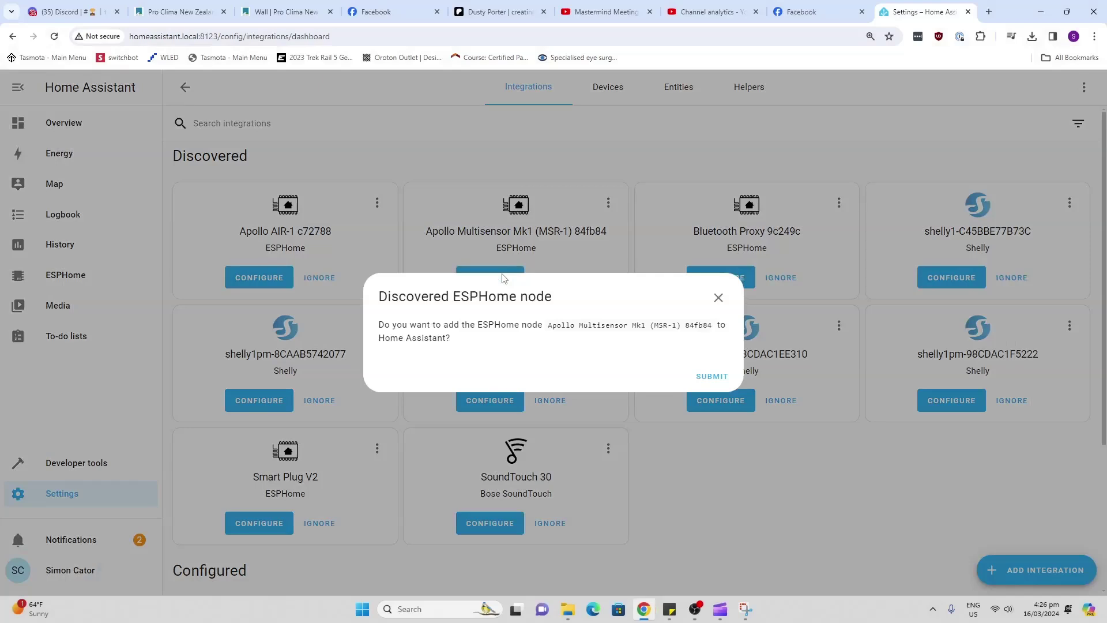
pyautogui.click(714, 376)
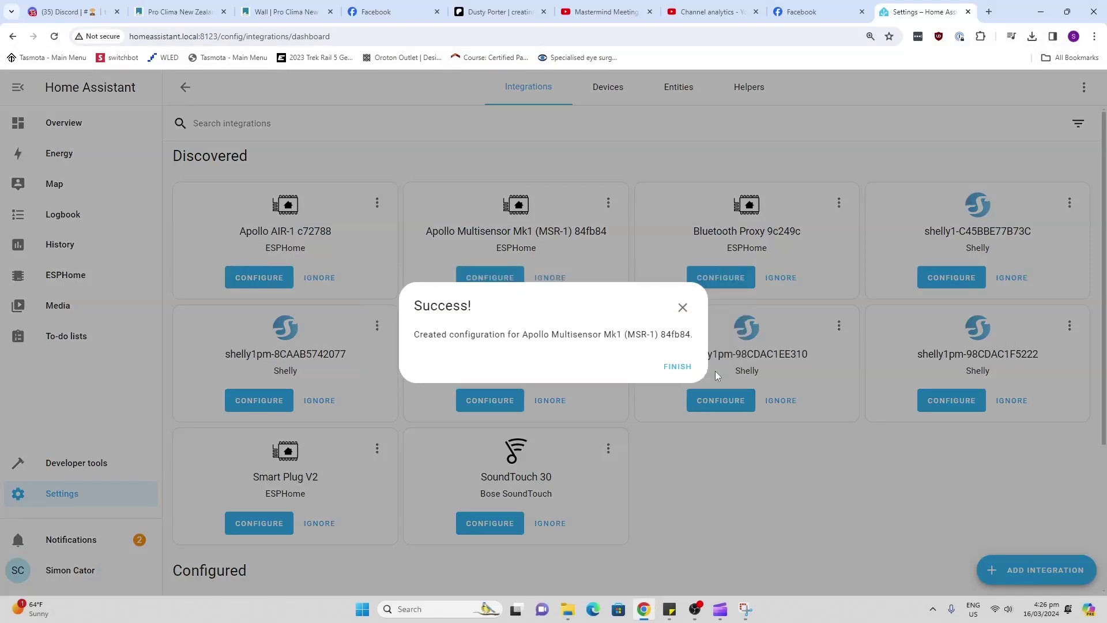
pyautogui.click(675, 372)
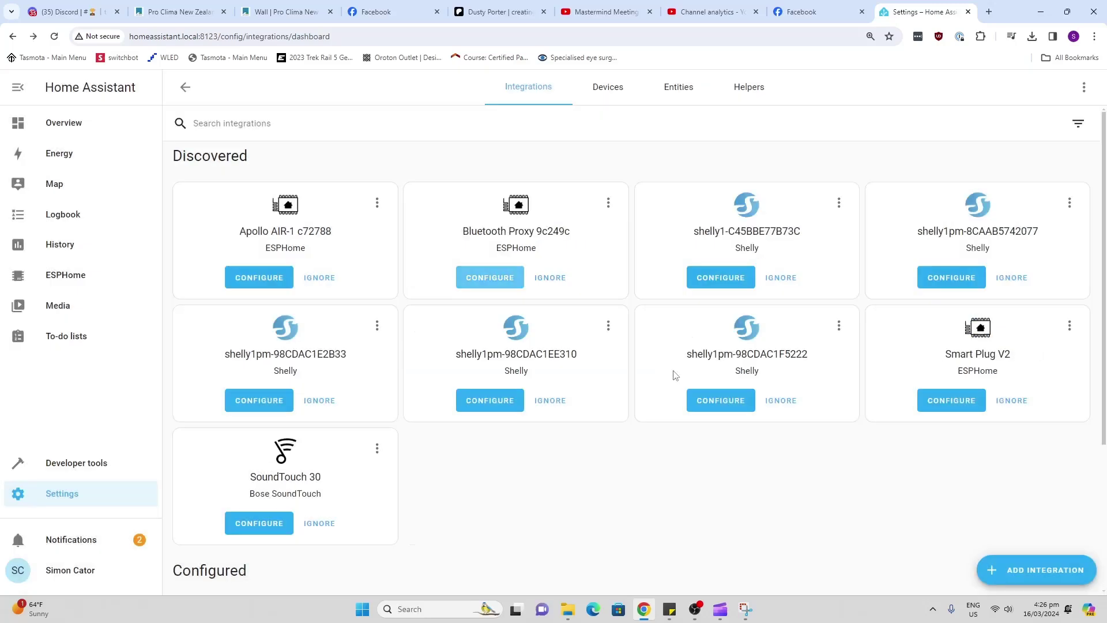
# - Open the MSR-1's device page from the configured esphome integration and review its controls and sensor entities
pyautogui.scroll(-3, 369, 403)
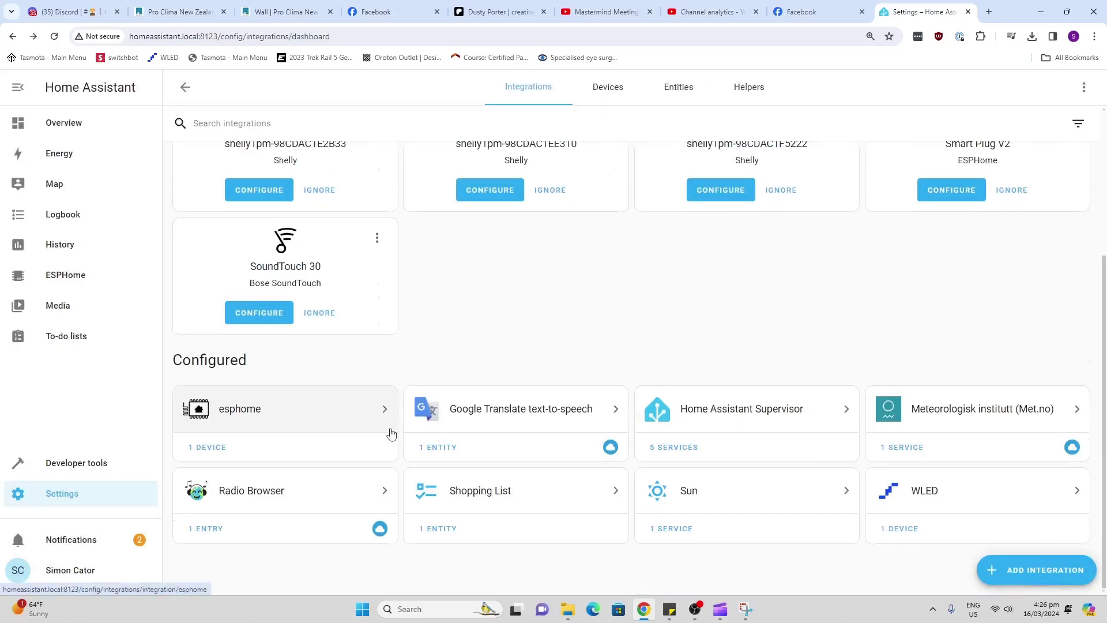
pyautogui.click(201, 448)
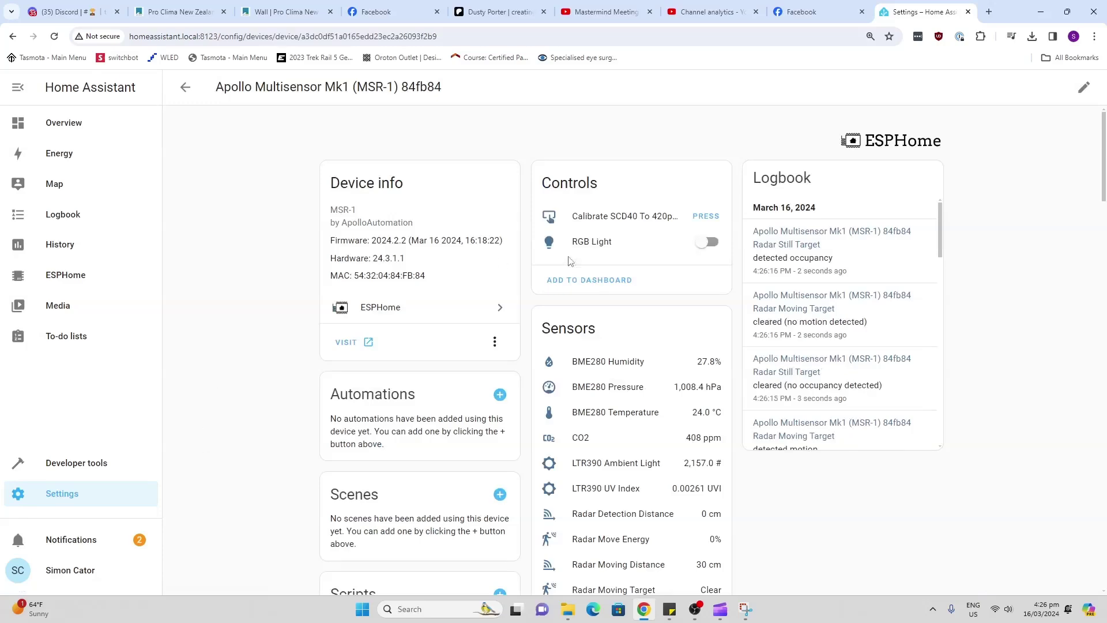
pyautogui.scroll(-4, 615, 396)
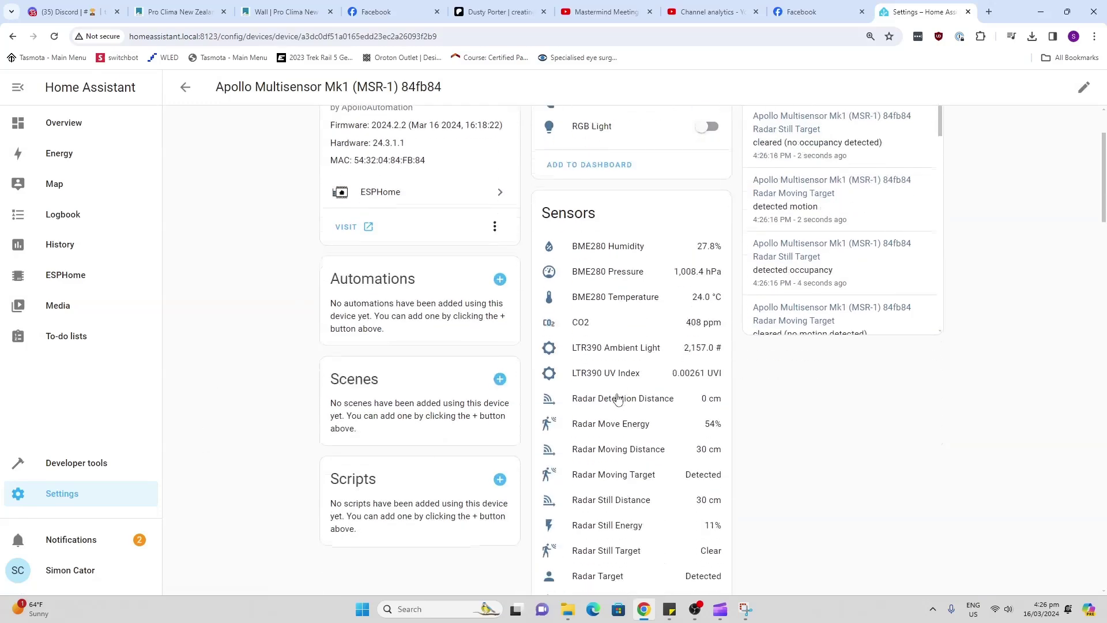
pyautogui.scroll(-8, 616, 398)
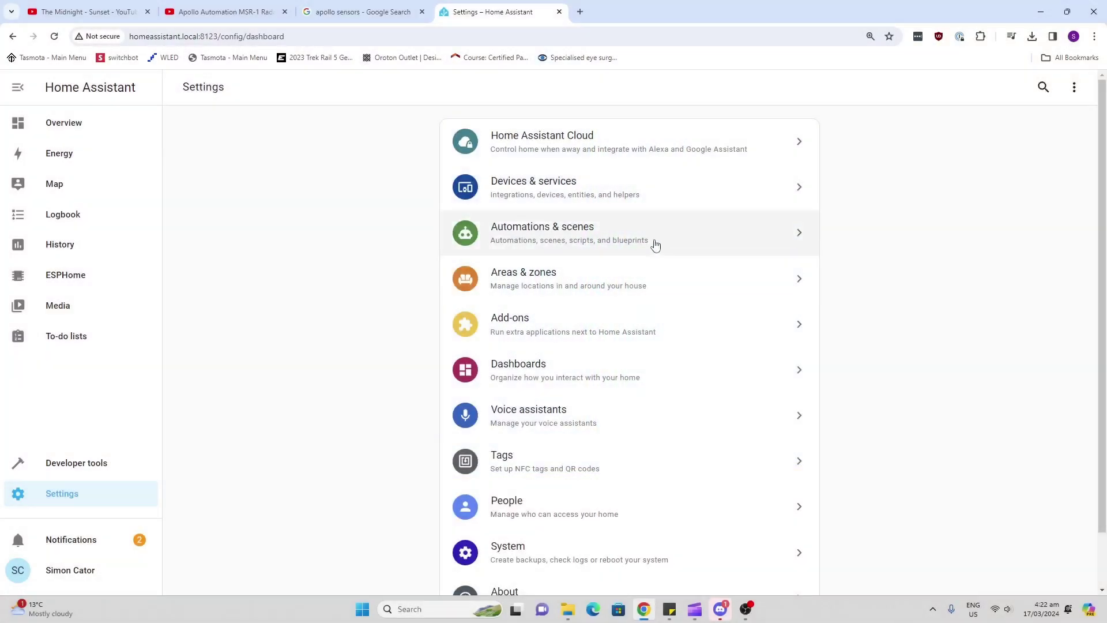
# - Examine the Zone 1 automation's occupancy trigger and scene action in detail, and return to the automations list
pyautogui.click(655, 243)
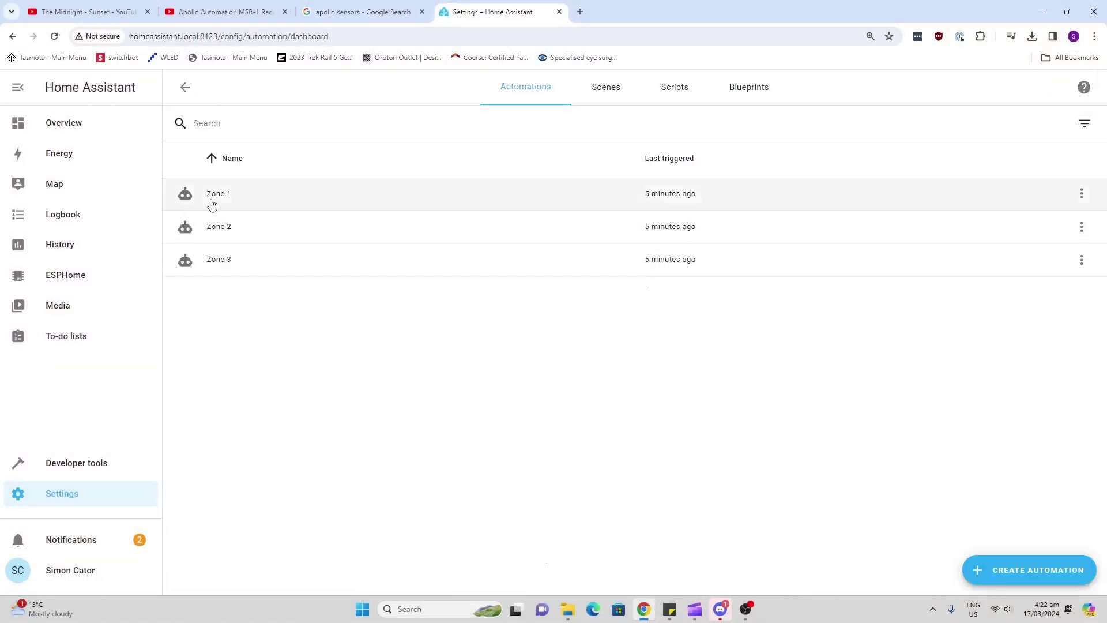
pyautogui.click(212, 204)
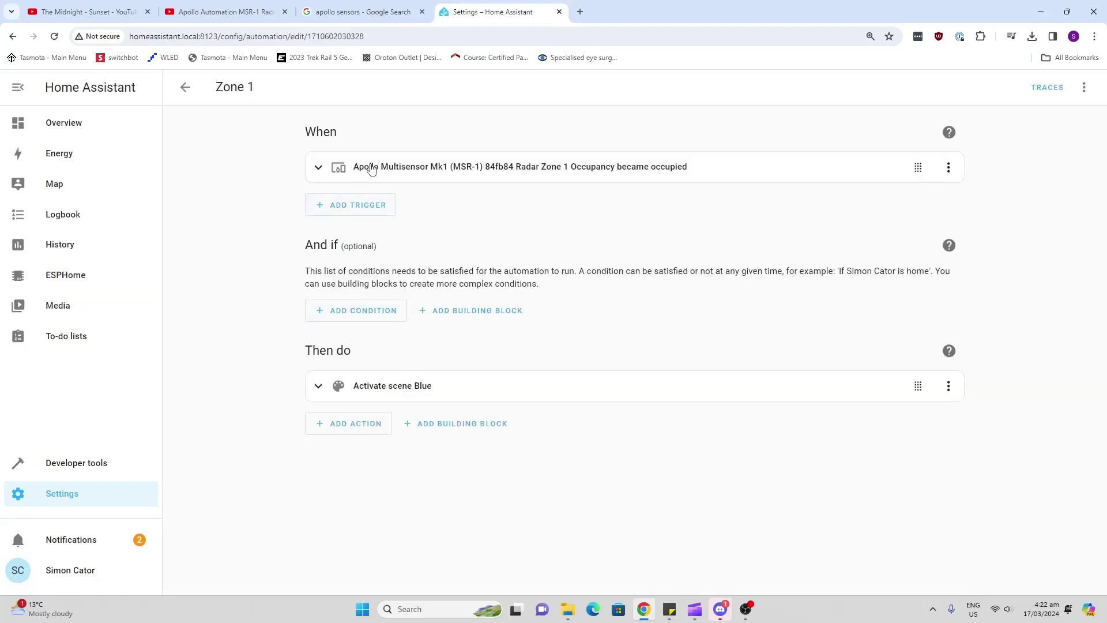
pyautogui.click(319, 167)
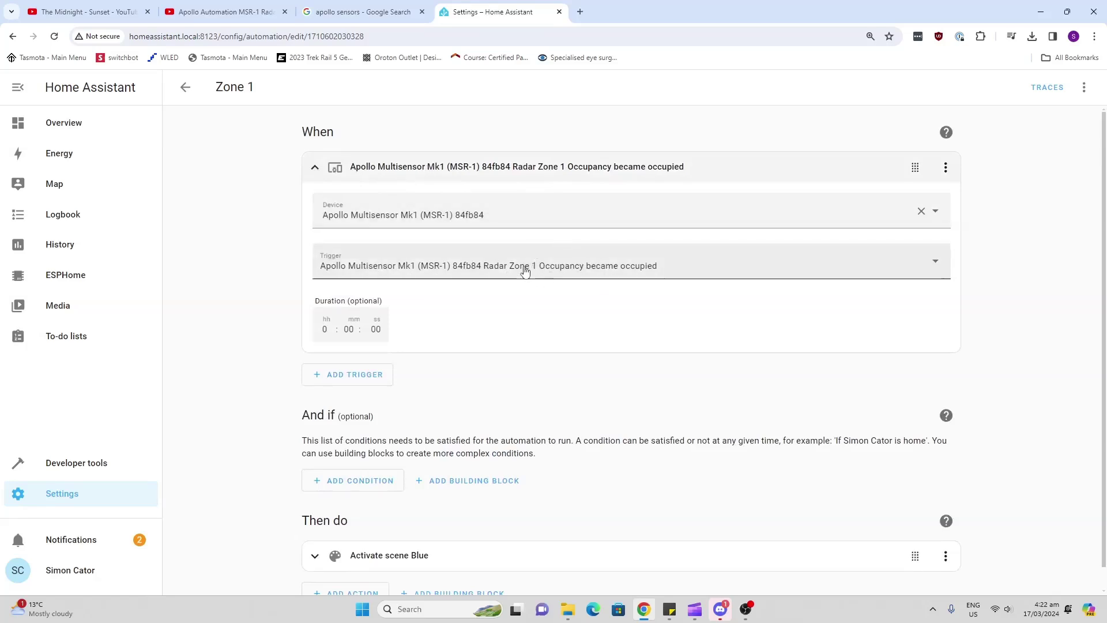
pyautogui.scroll(-1, 536, 479)
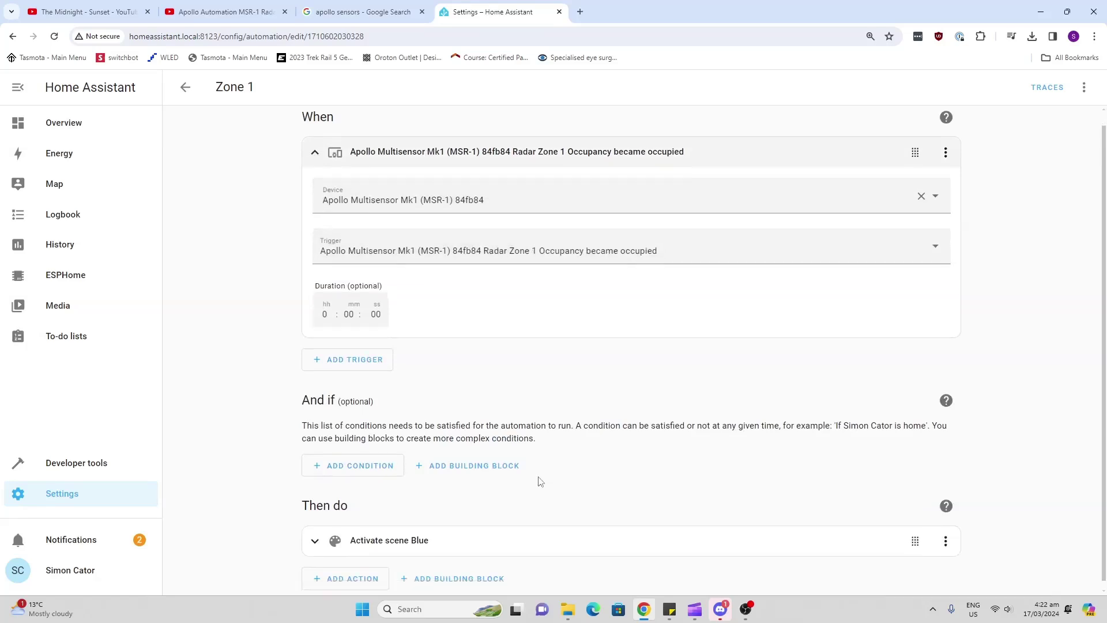
pyautogui.click(314, 532)
pyautogui.scroll(-1, 490, 542)
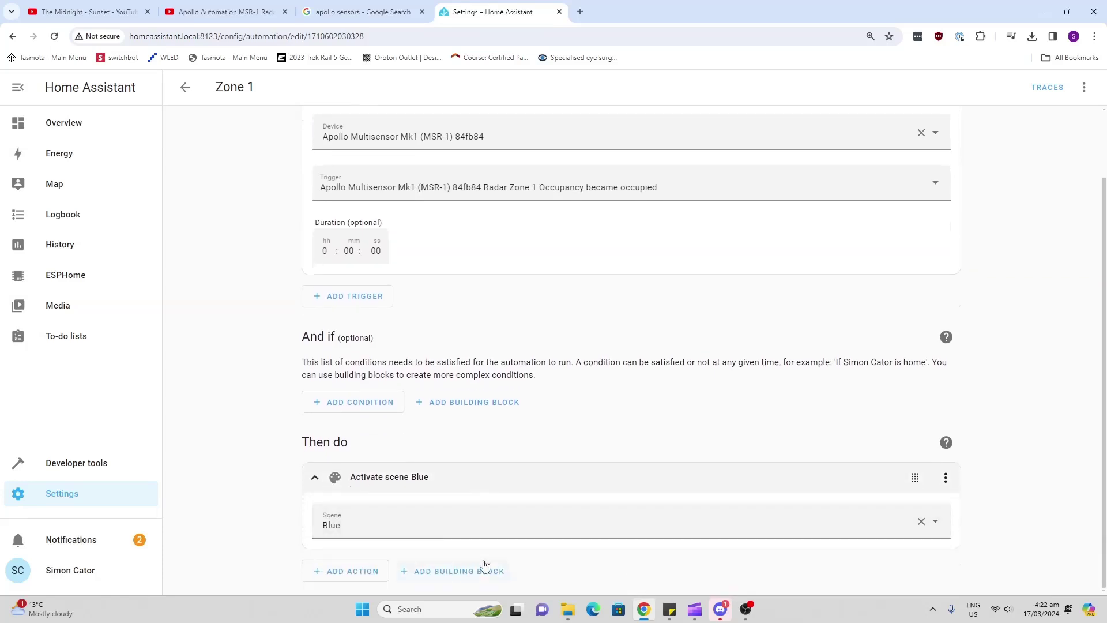
pyautogui.click(185, 87)
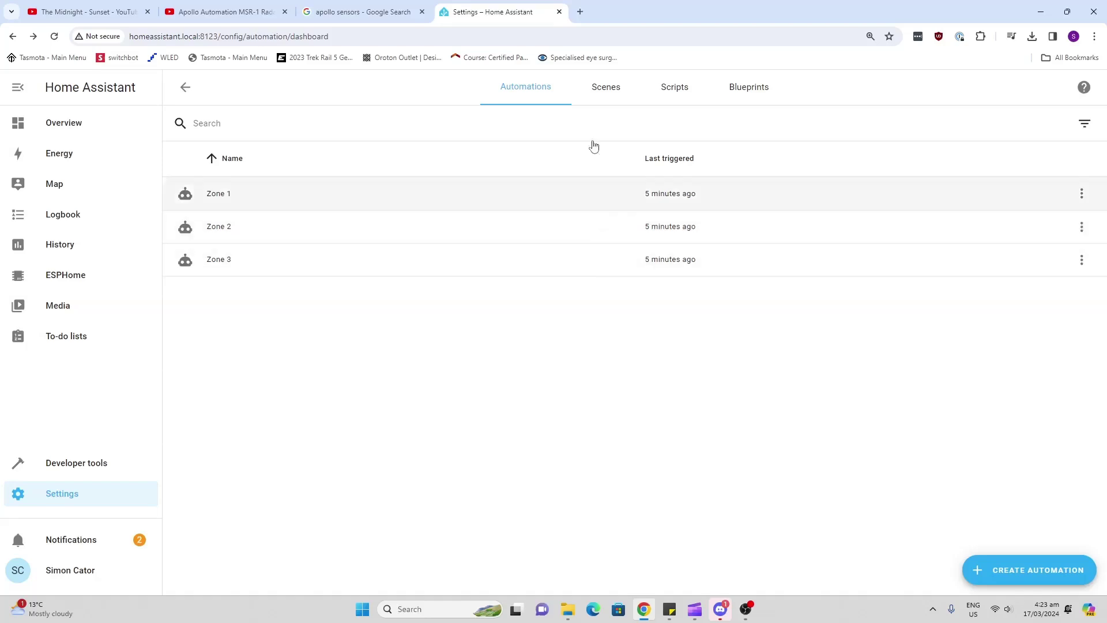
# - Open the Blue scene to check which device and light it includes, and return to the scenes list
pyautogui.click(603, 86)
pyautogui.click(306, 202)
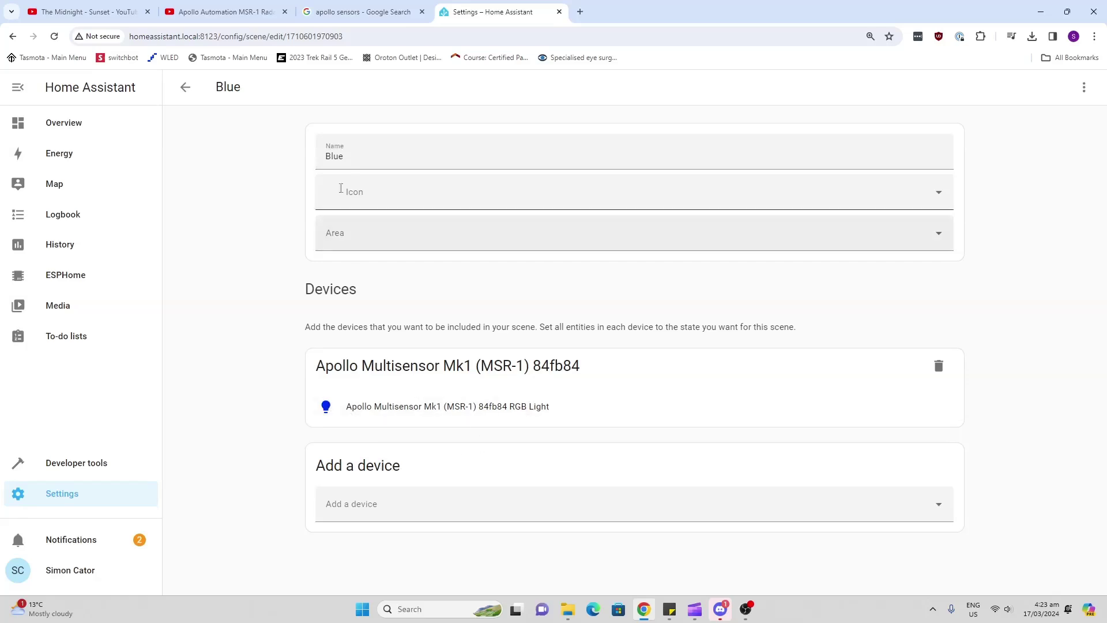
pyautogui.click(183, 89)
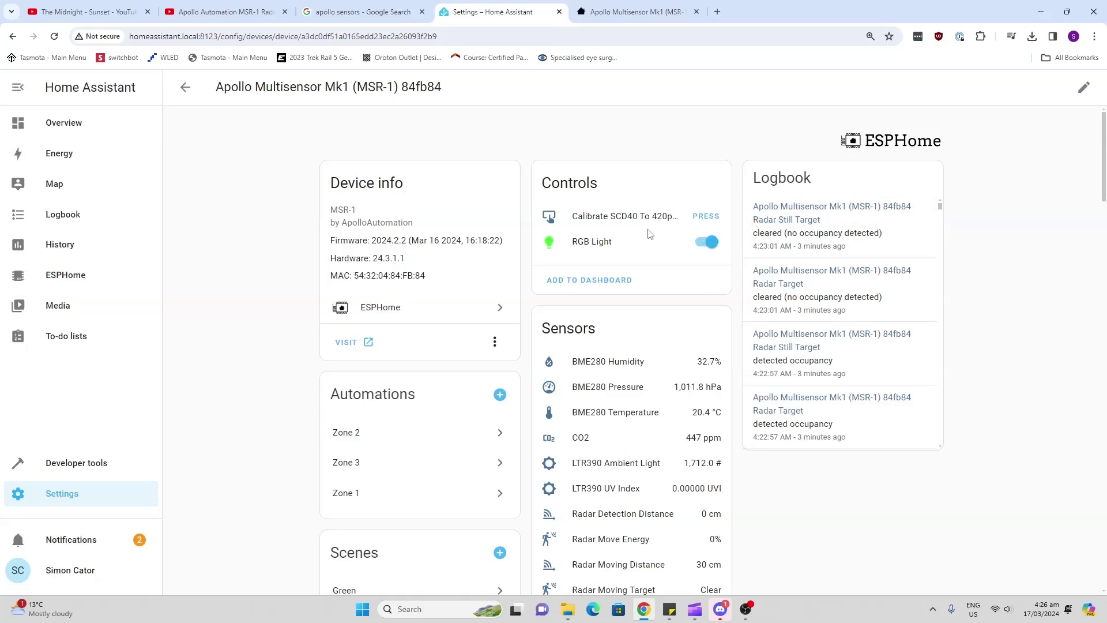
# - View the brightness and colour controls of the MSR-1's RGB Light and close them
pyautogui.click(586, 247)
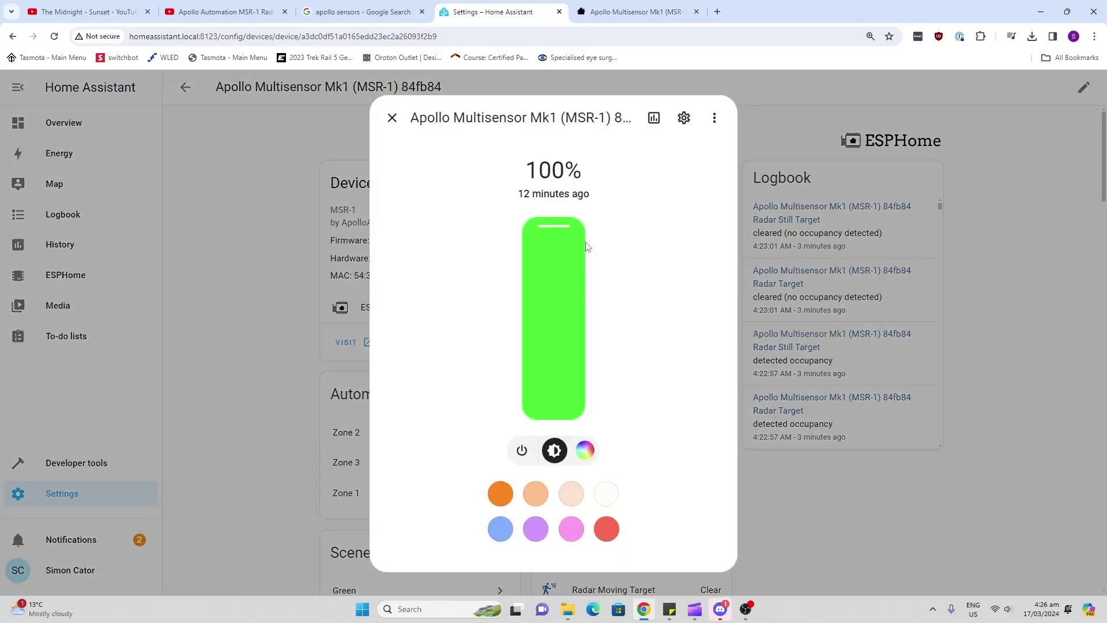
pyautogui.click(391, 119)
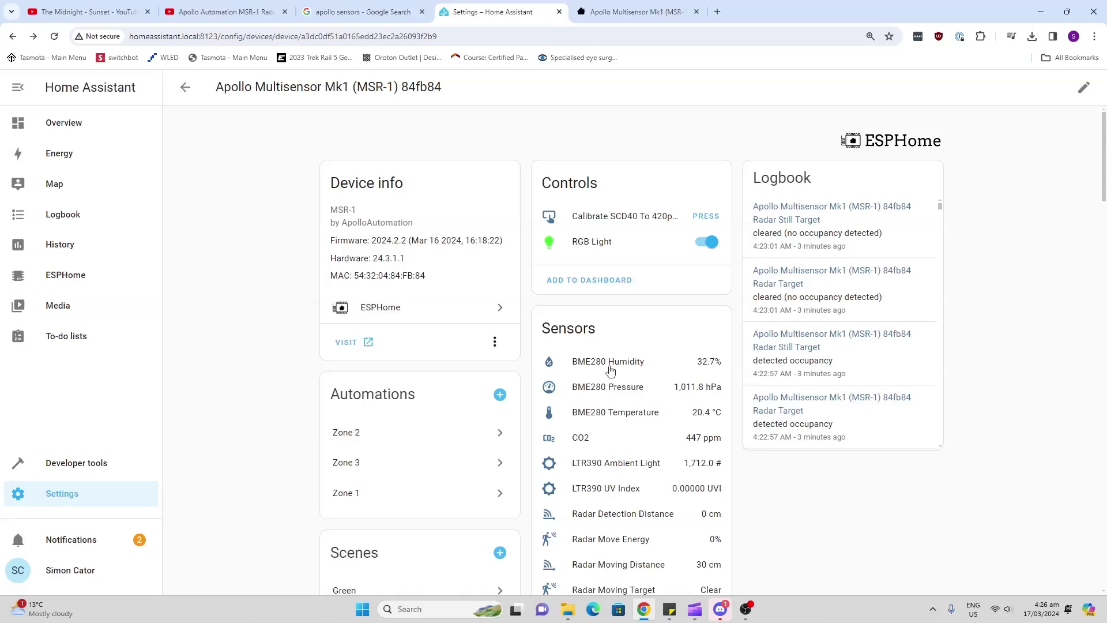
# - Examine the history graphs of the MSR-1's BME280 Pressure and CO2 sensors
pyautogui.scroll(-2, 611, 370)
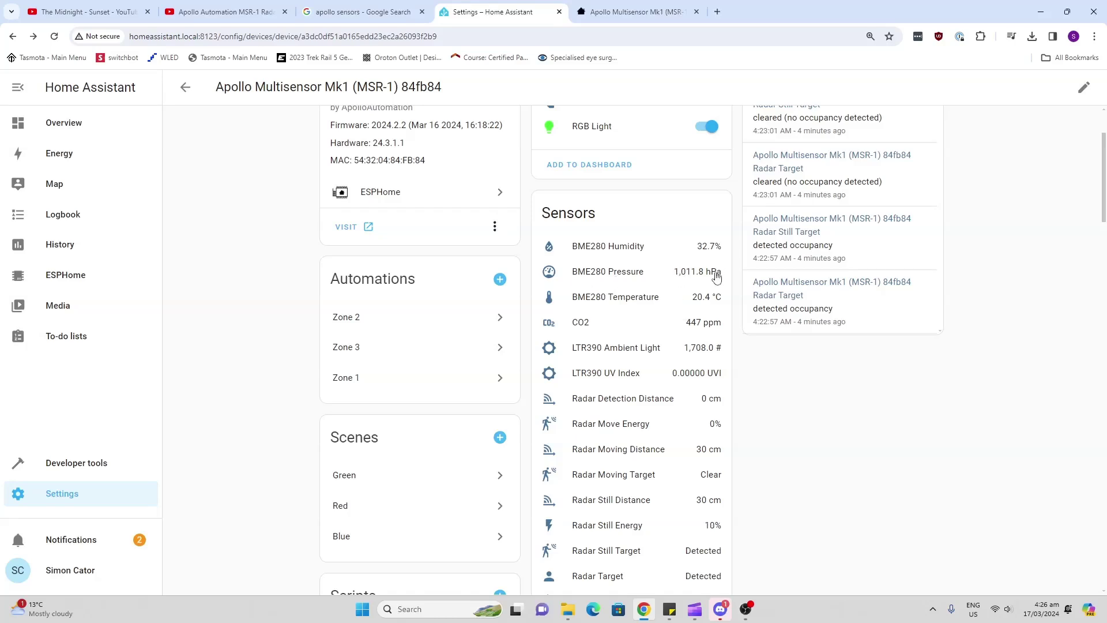
pyautogui.click(589, 277)
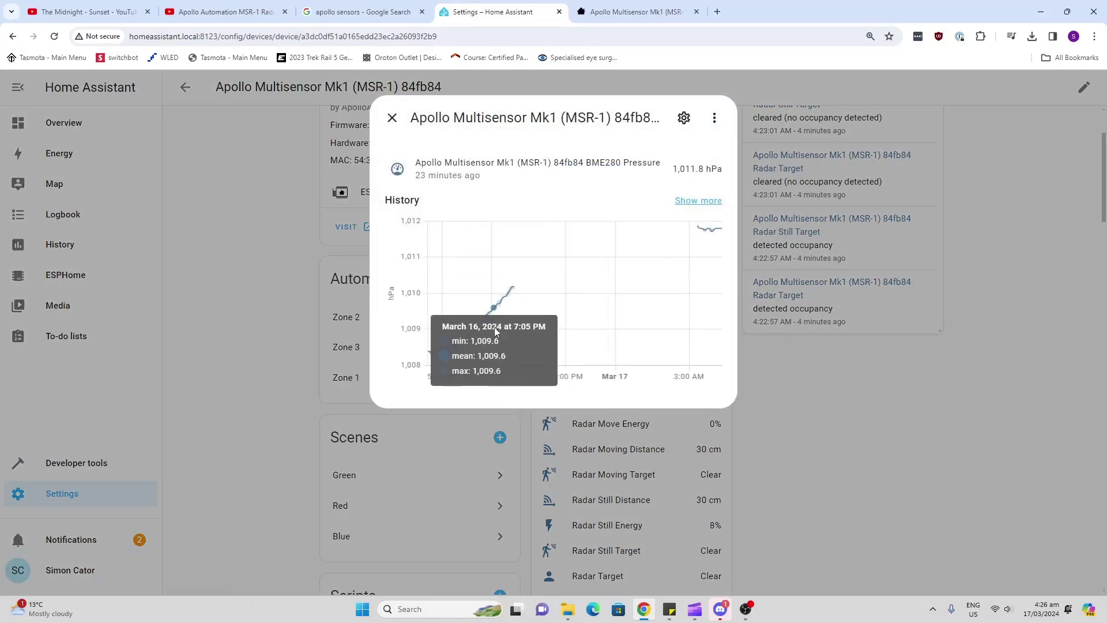
pyautogui.click(392, 118)
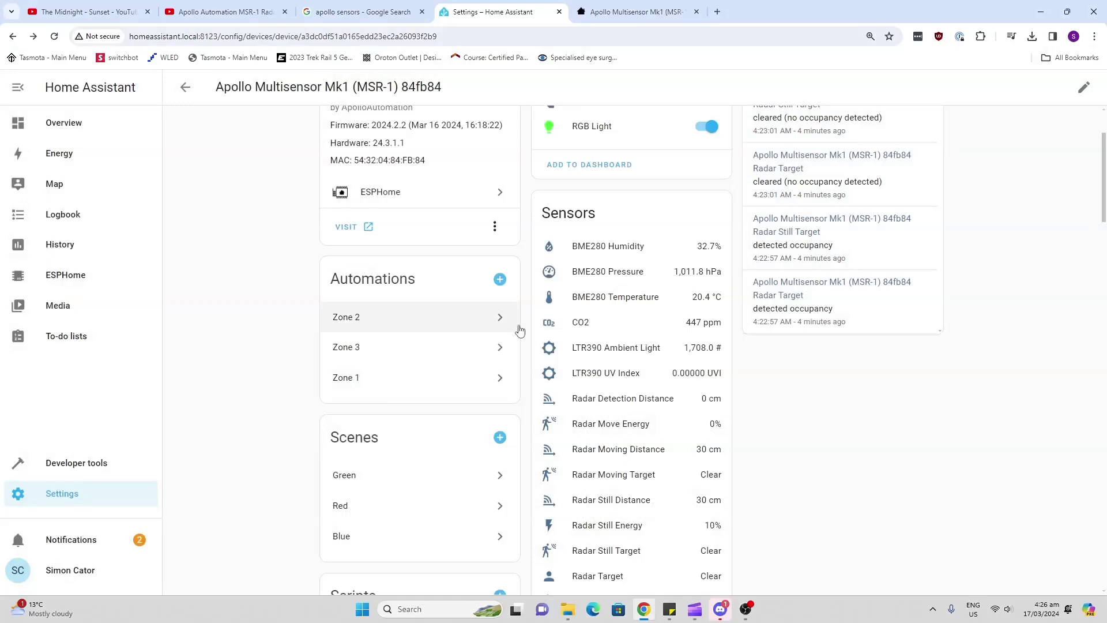
pyautogui.click(554, 327)
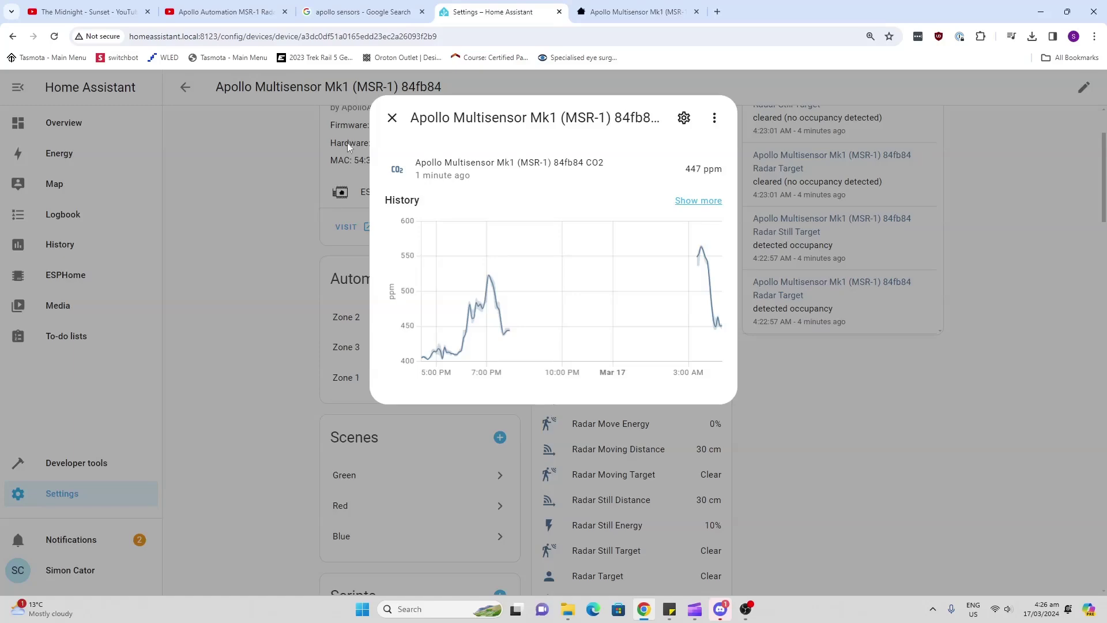
pyautogui.click(391, 118)
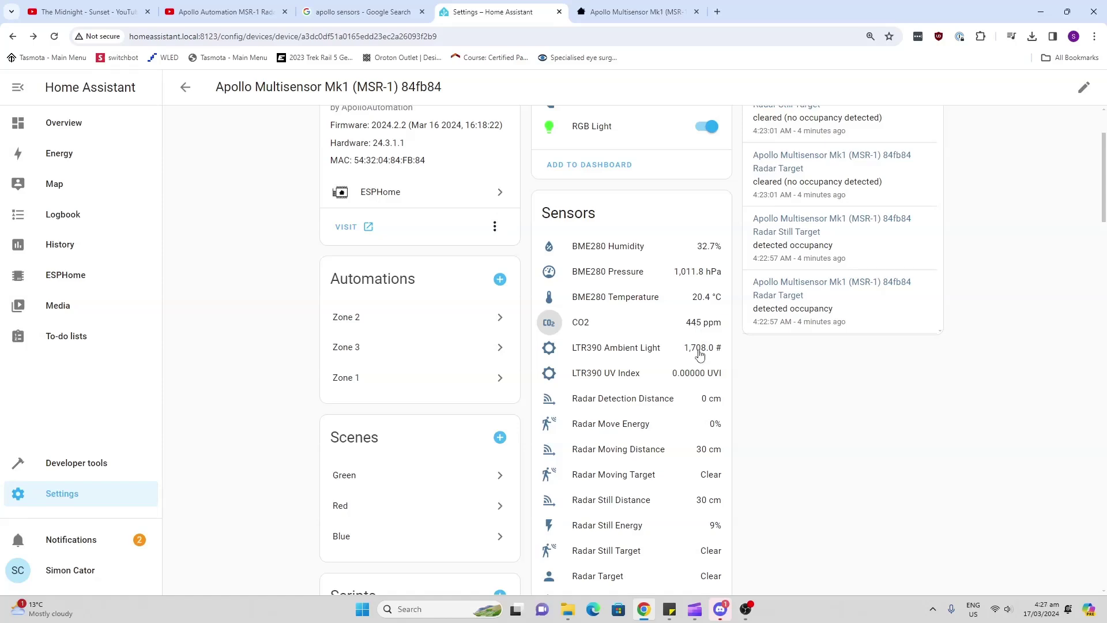
# - Check the LTR390 Ambient Light history, close it, and review the radar distance, energy, target and zone occupancy sensors
pyautogui.click(699, 352)
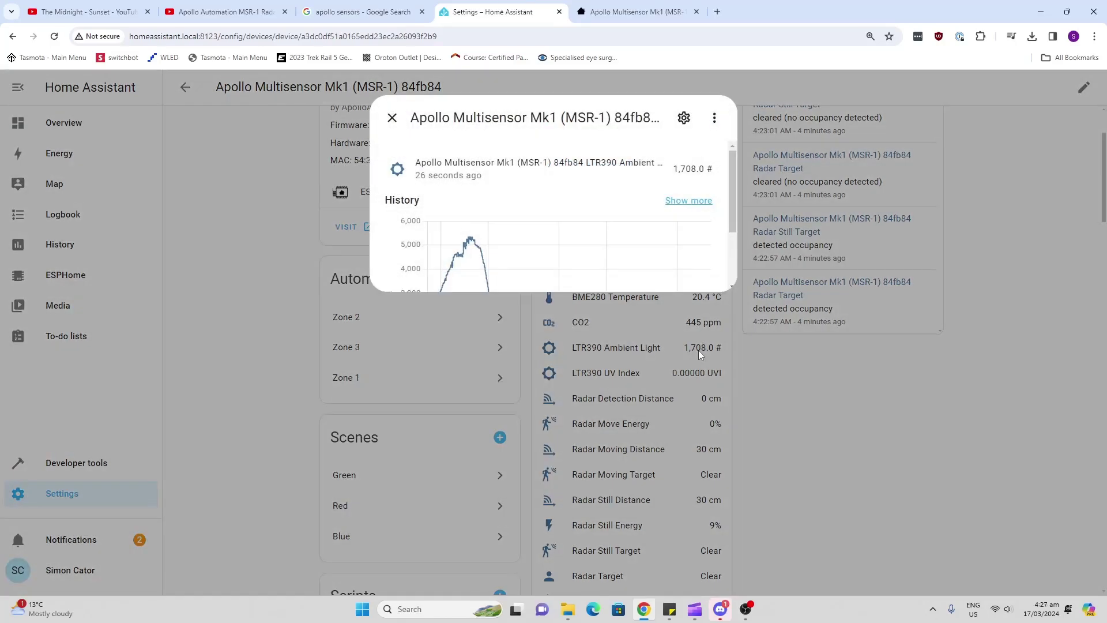
pyautogui.click(391, 119)
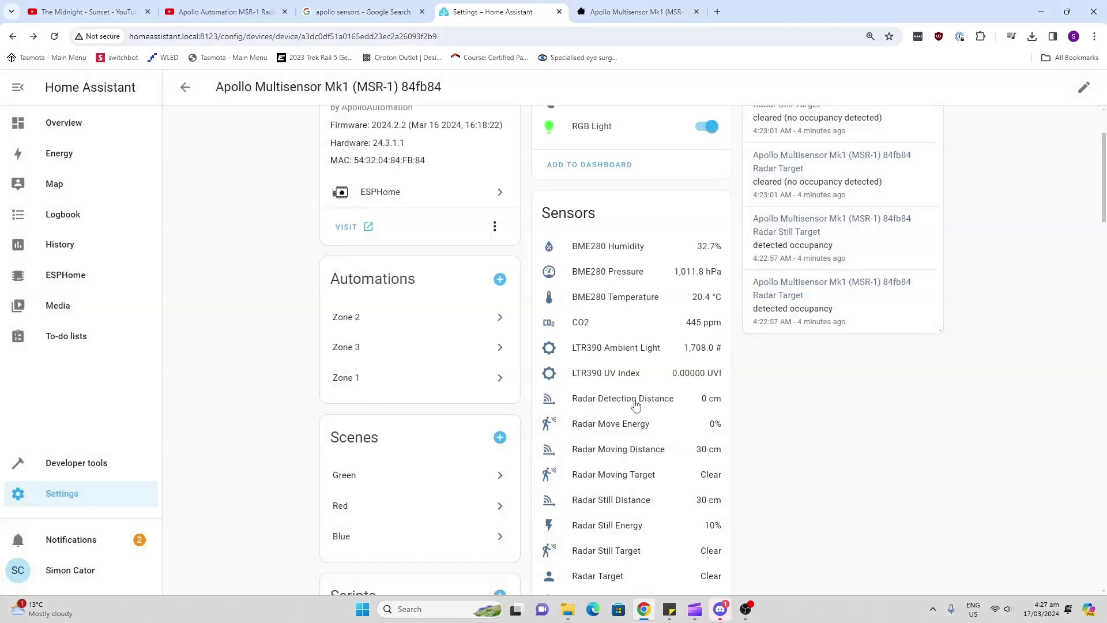
pyautogui.scroll(-2, 645, 410)
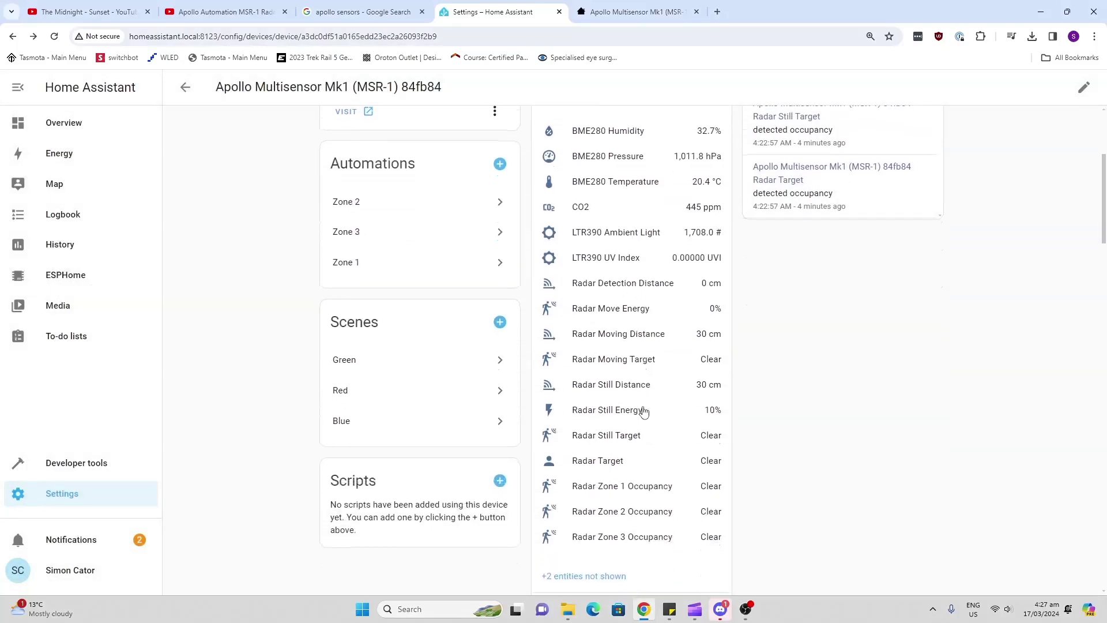
pyautogui.scroll(-1, 645, 410)
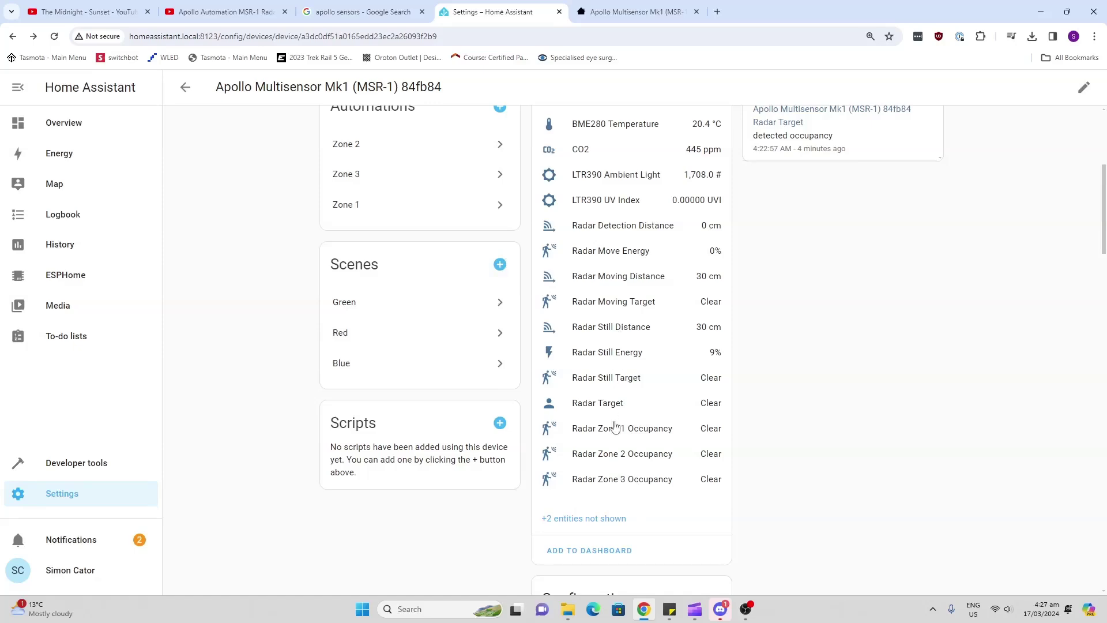
# - Examine the MSR-1's diagnostic entities and its configuration settings for g0 to g8 radar thresholds, zone end distances and radar timeout
pyautogui.scroll(-20, 612, 454)
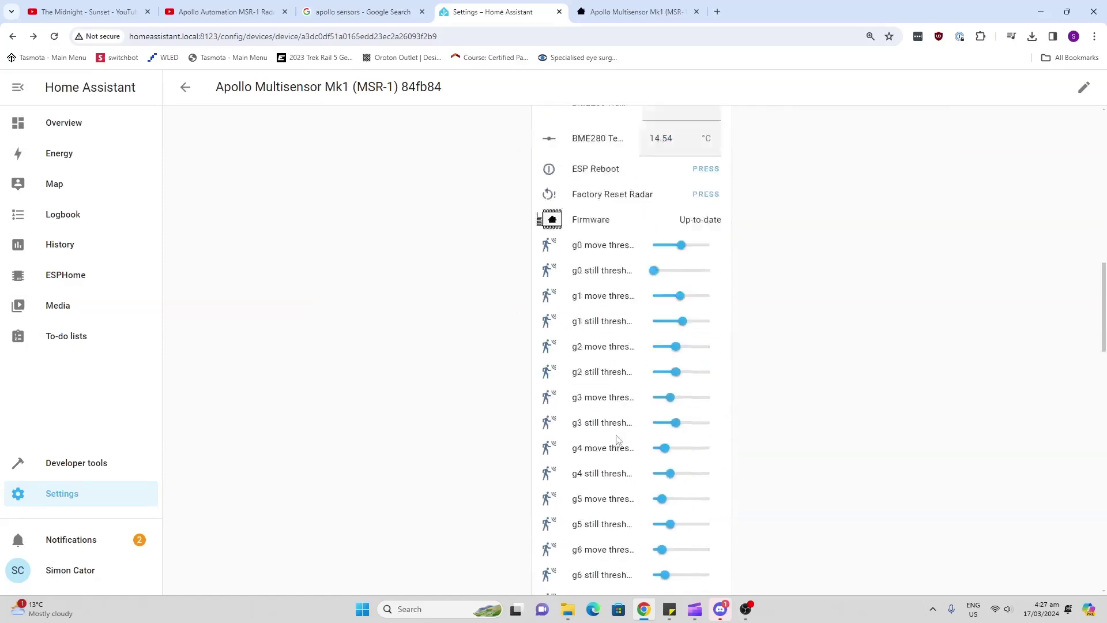
pyautogui.scroll(-12, 592, 388)
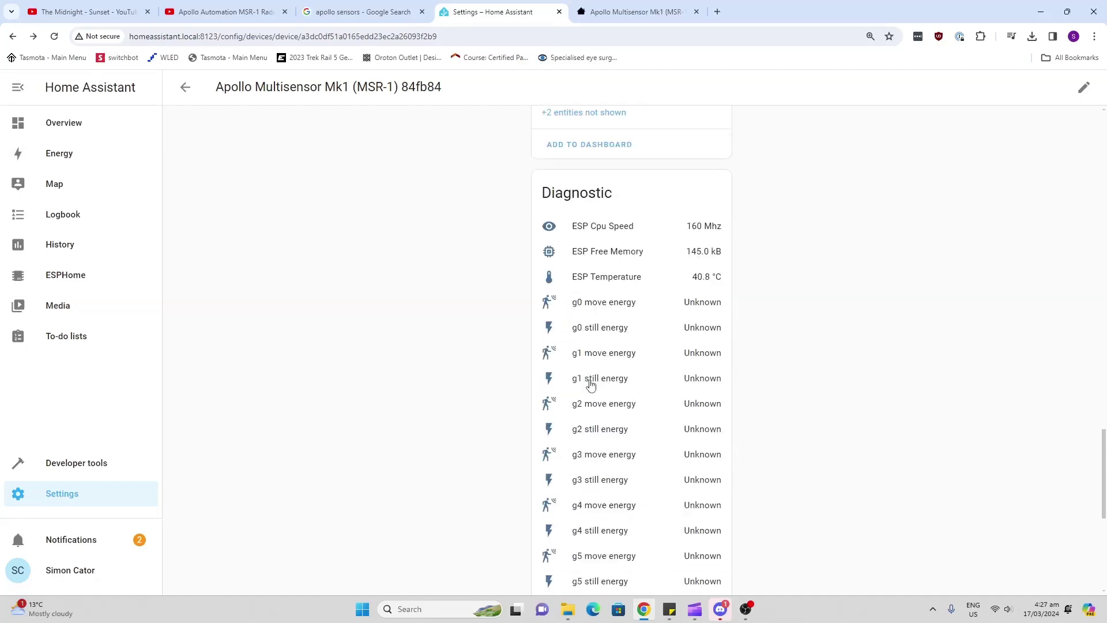
pyautogui.scroll(15, 593, 387)
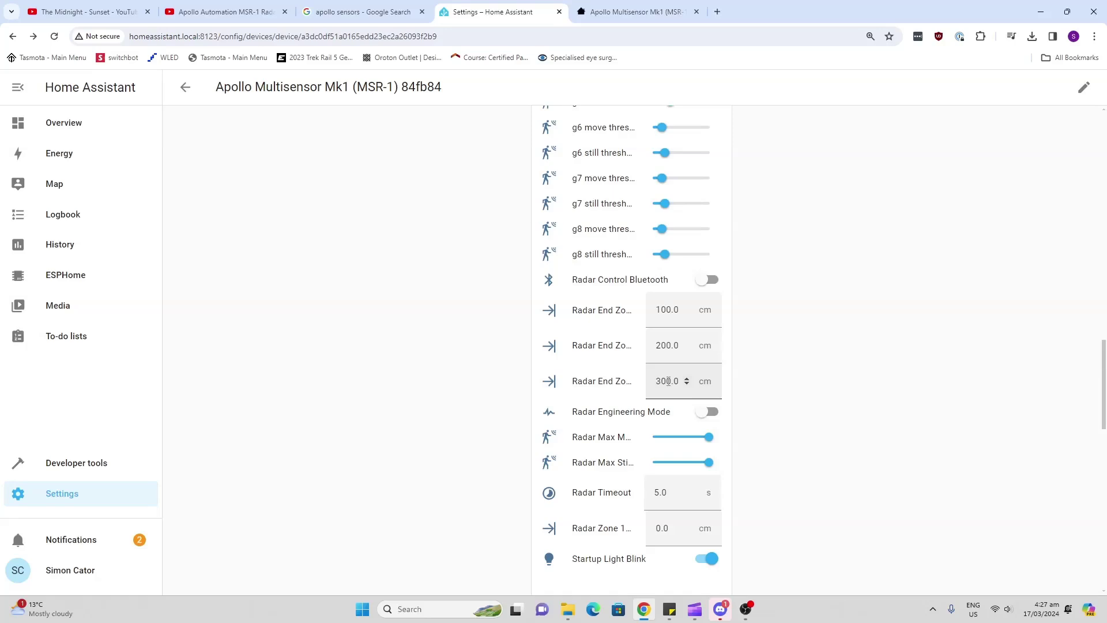
pyautogui.scroll(8, 669, 380)
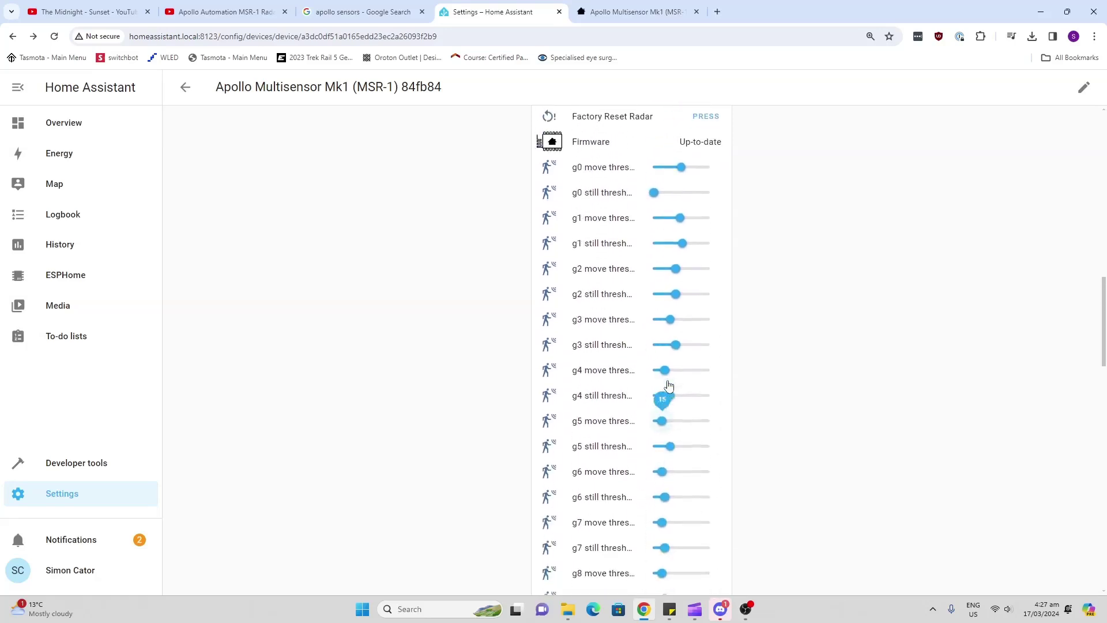